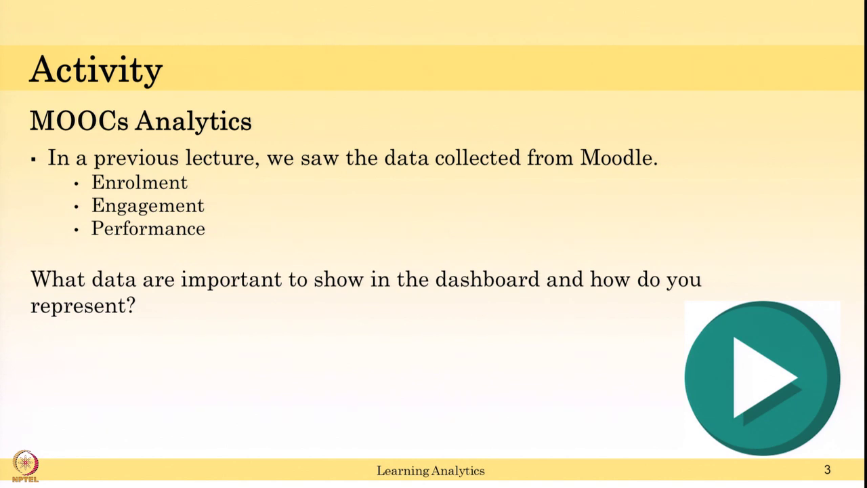
Step: Advance the lecture from slide 3 to slide 4 on MOOC data analytics
key(Right)
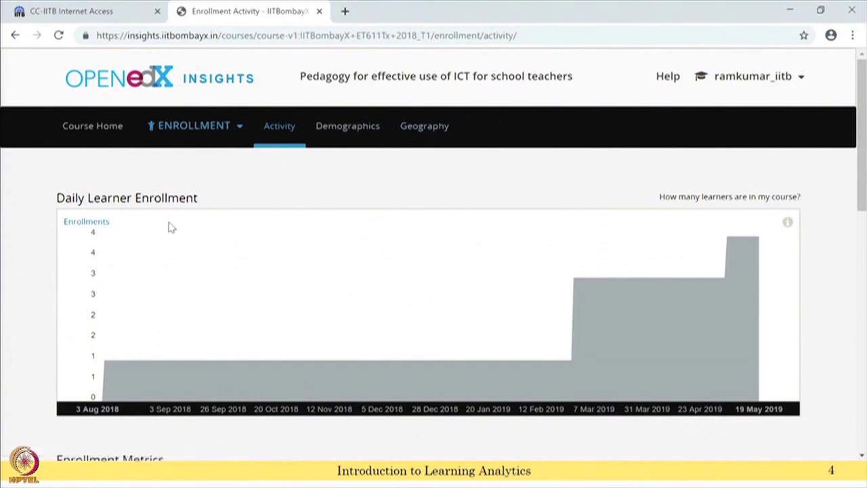
Step: Review the Daily Learner Enrollment chart, metrics and table, then bring up learner age demographics
mouse_move(203, 300)
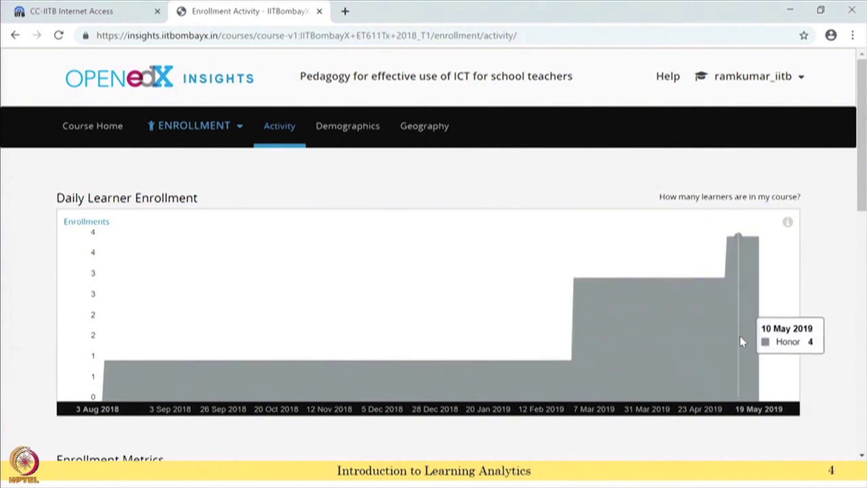
scroll(581, 358, down, 2)
scroll(499, 356, down, 8)
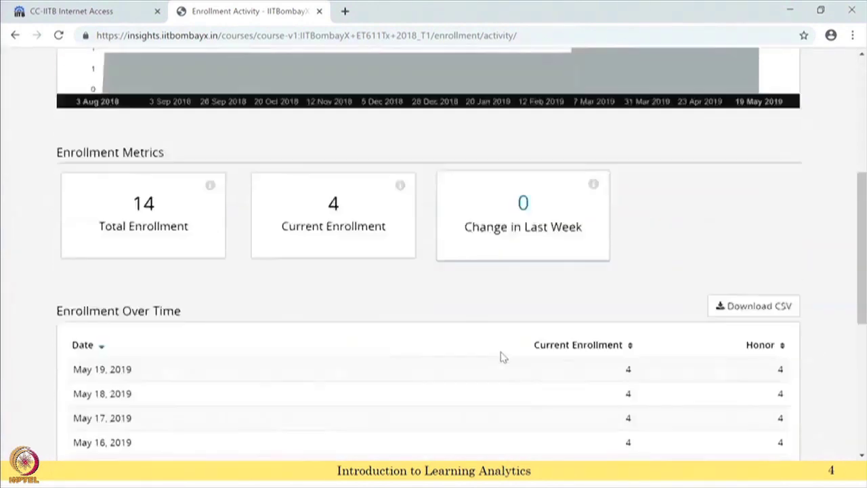
scroll(500, 360, up, 4)
scroll(497, 364, up, 6)
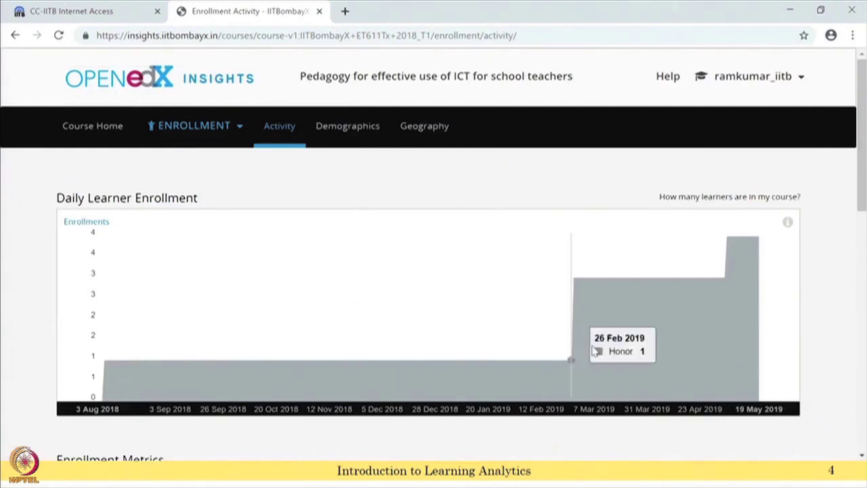
click(338, 142)
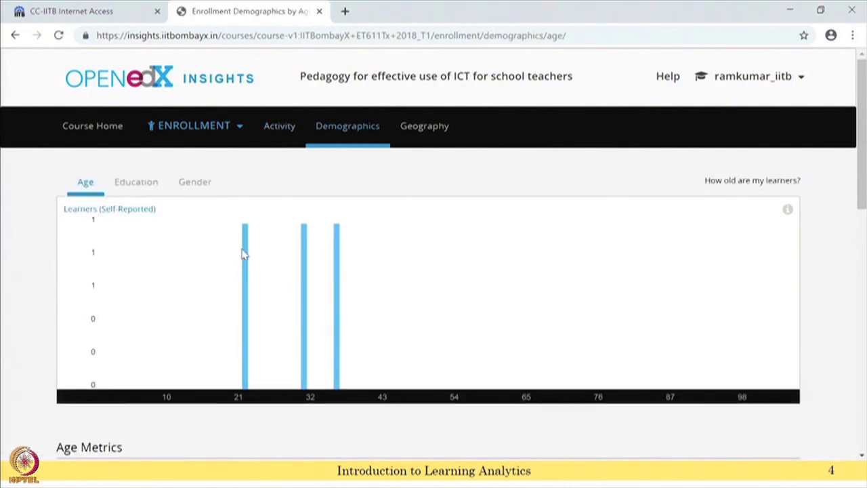
Step: Check learner education levels, then the gender split of 66.7% female and 33.3% male
mouse_move(247, 254)
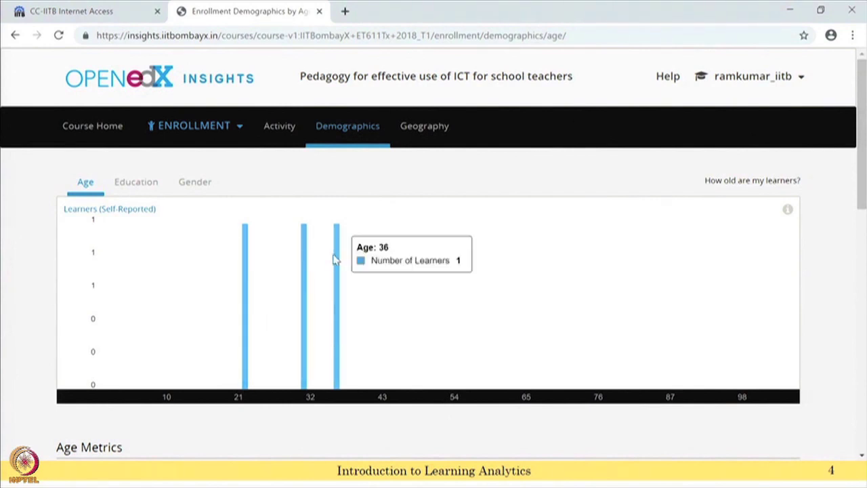
click(150, 191)
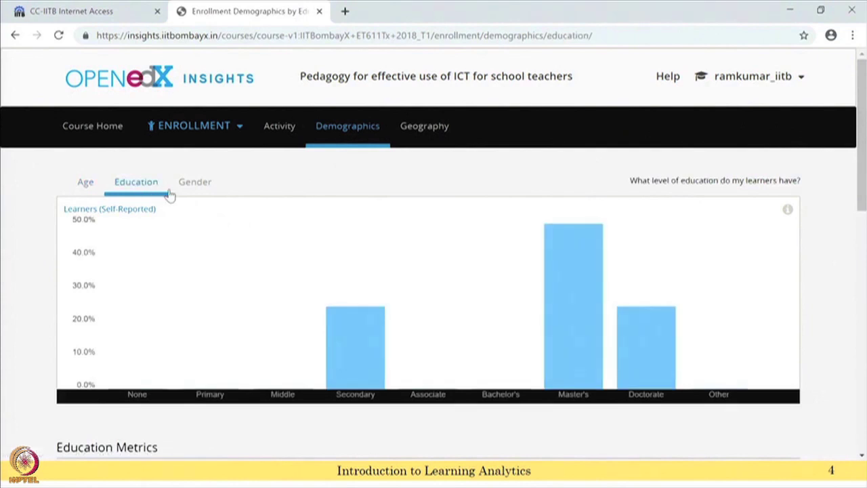
click(194, 193)
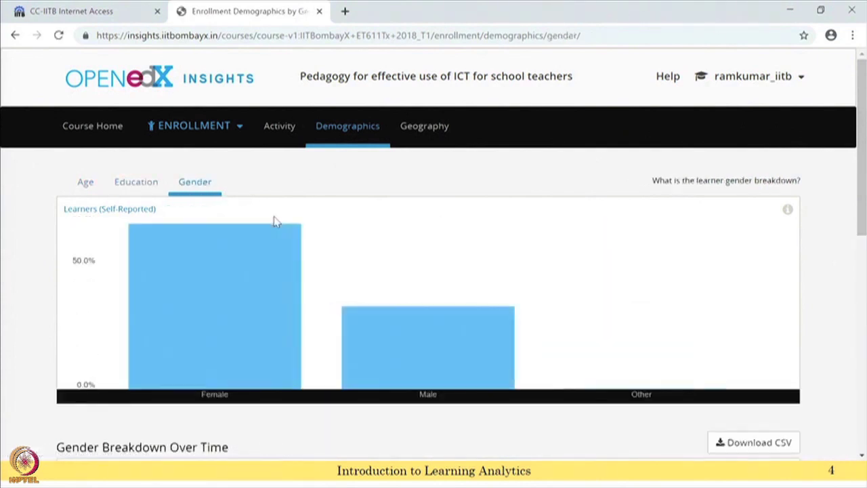
mouse_move(287, 246)
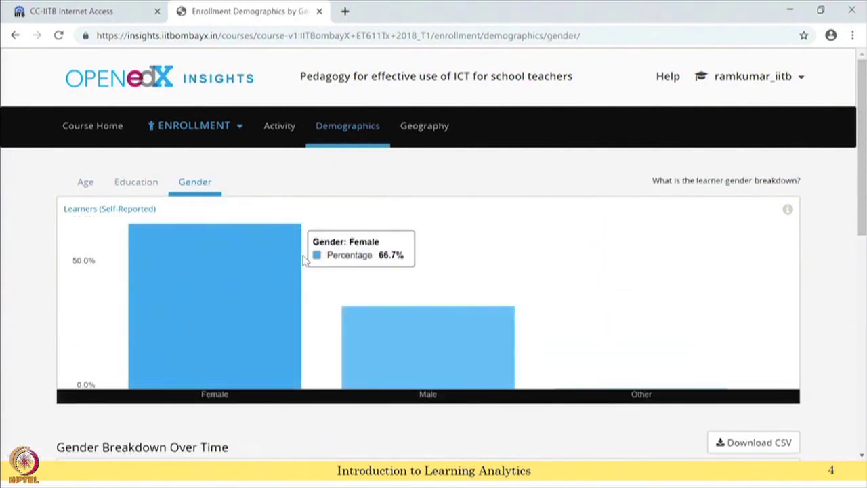
mouse_move(389, 326)
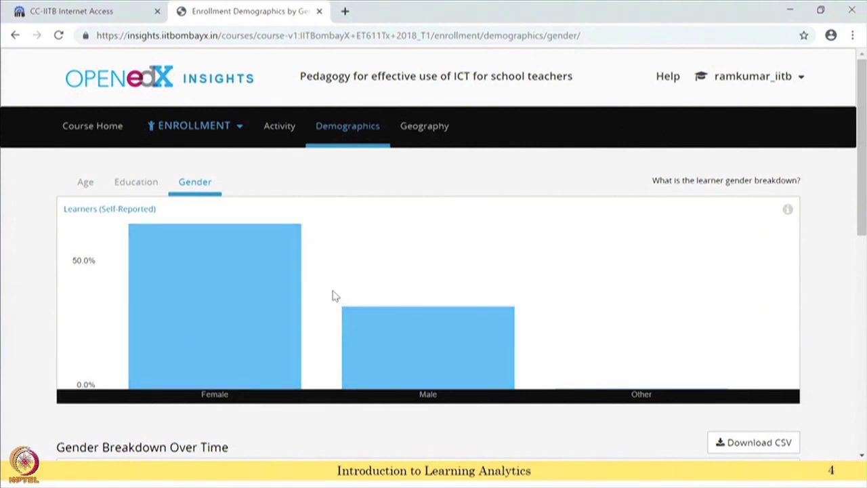
Step: Scroll through the gender chart and figures, then move to the Geography report
scroll(332, 293, down, 4)
scroll(333, 290, up, 3)
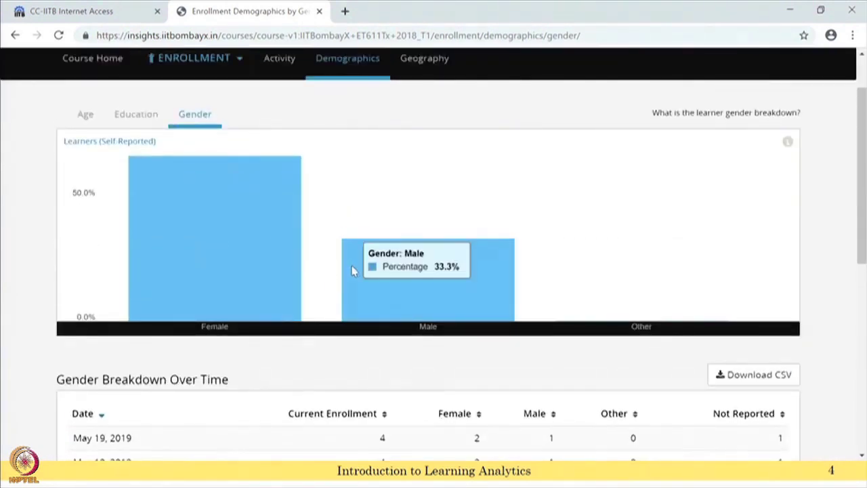
scroll(326, 242, up, 1)
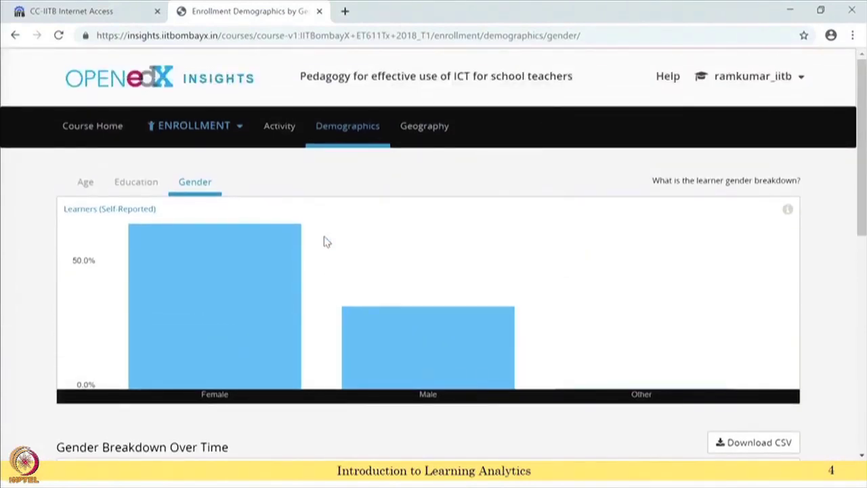
scroll(326, 242, down, 5)
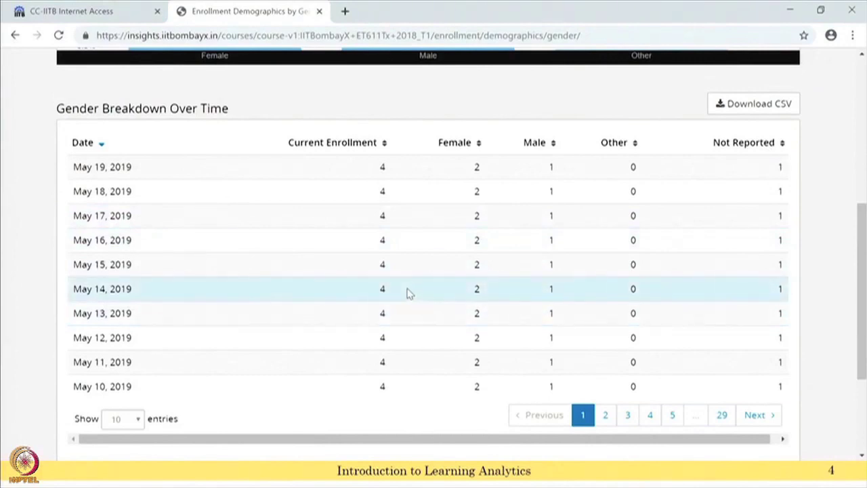
scroll(403, 293, up, 4)
mouse_move(289, 285)
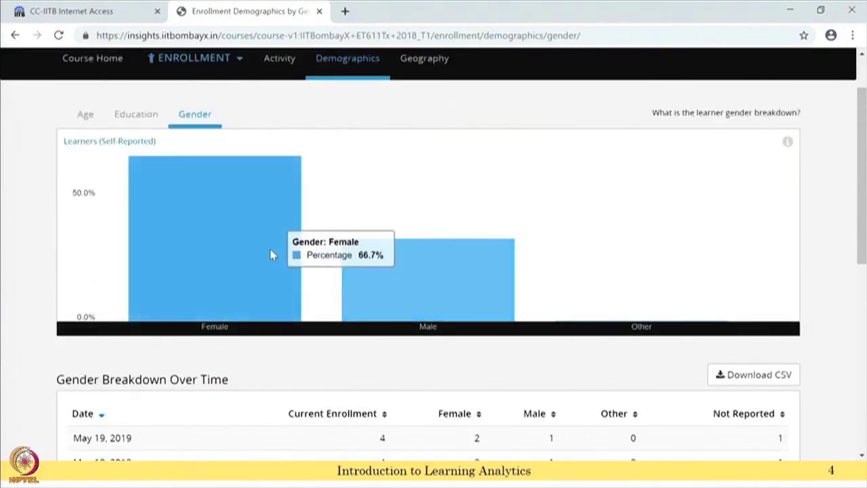
scroll(420, 271, down, 5)
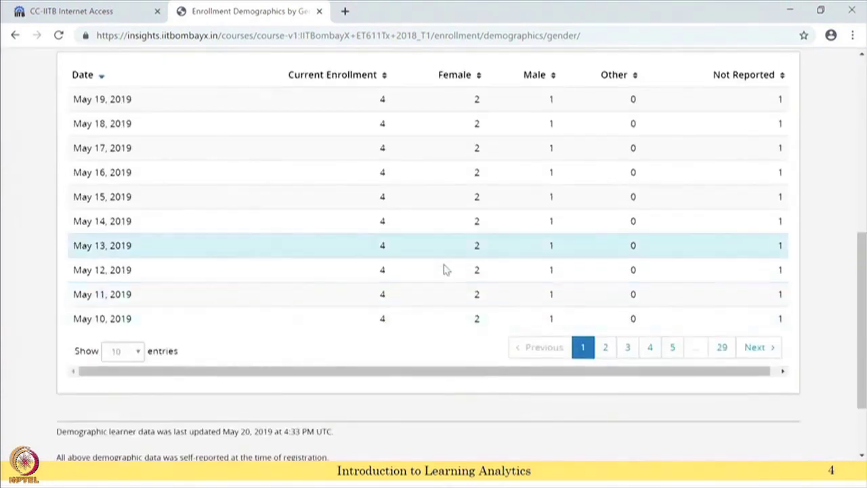
scroll(461, 264, up, 6)
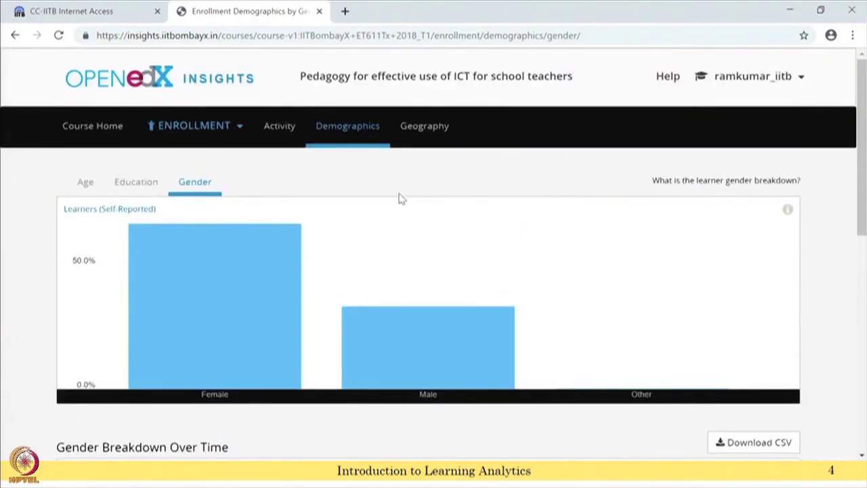
click(426, 131)
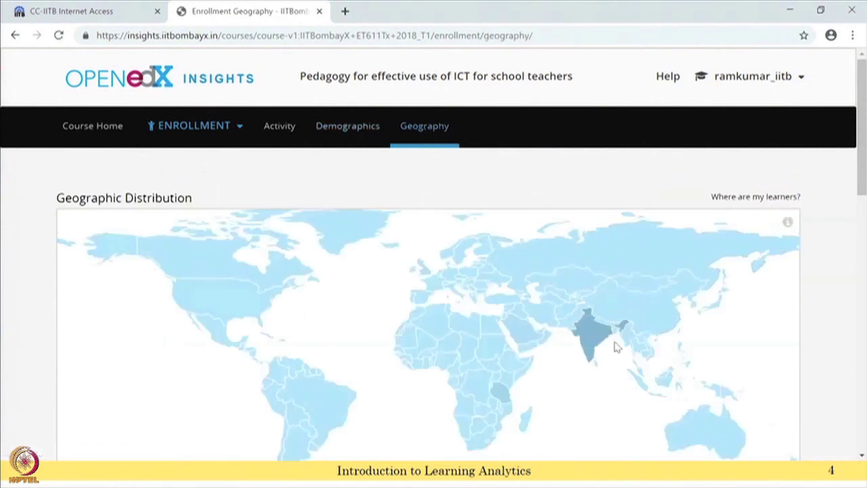
Step: Read learner counts per country on the world map, led by India, then open the section list
mouse_move(595, 340)
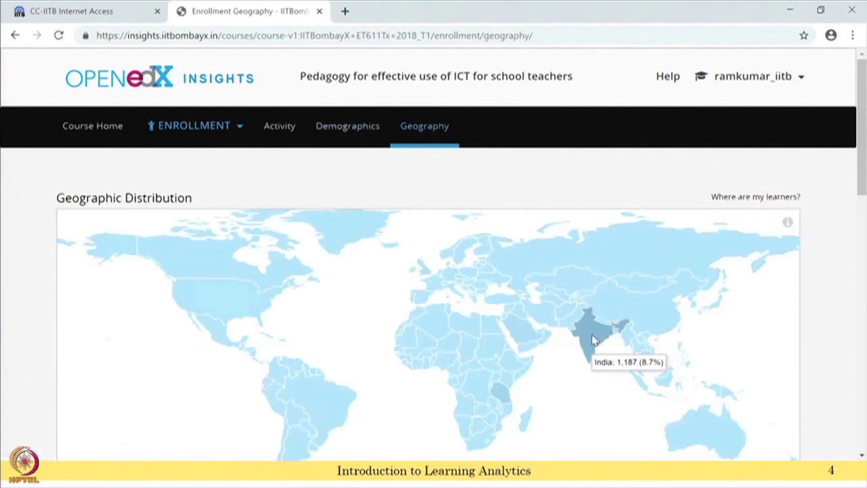
mouse_move(498, 395)
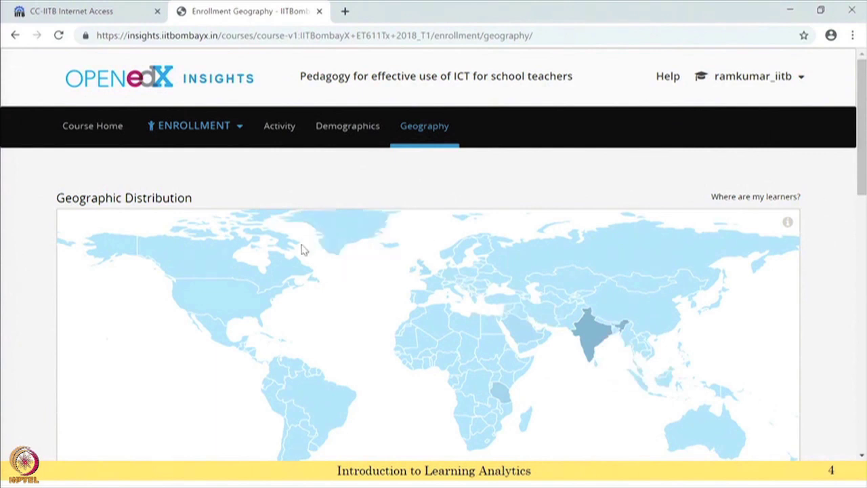
mouse_move(231, 287)
click(235, 131)
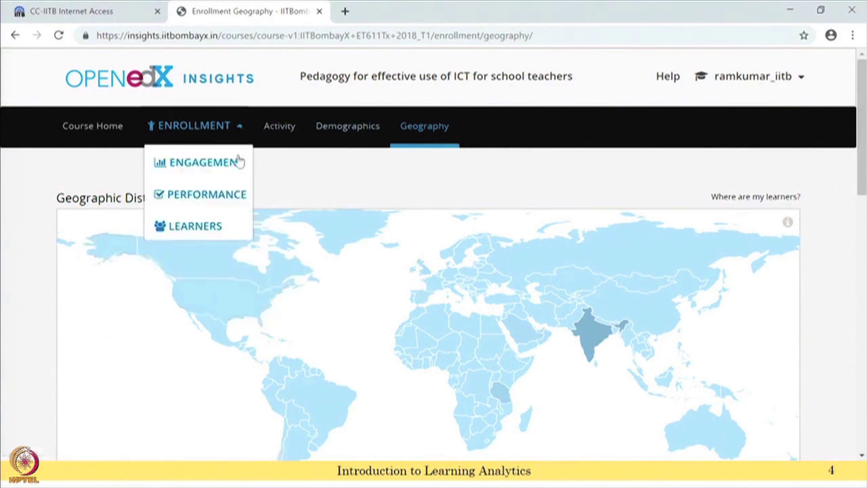
Step: Go to learner Engagement and read the Weekly Learner Engagement chart values, then switch to Videos
click(225, 166)
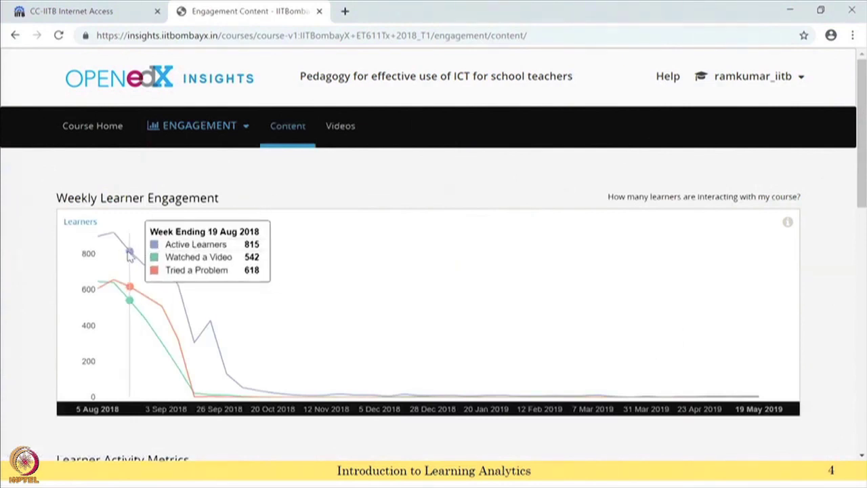
mouse_move(105, 250)
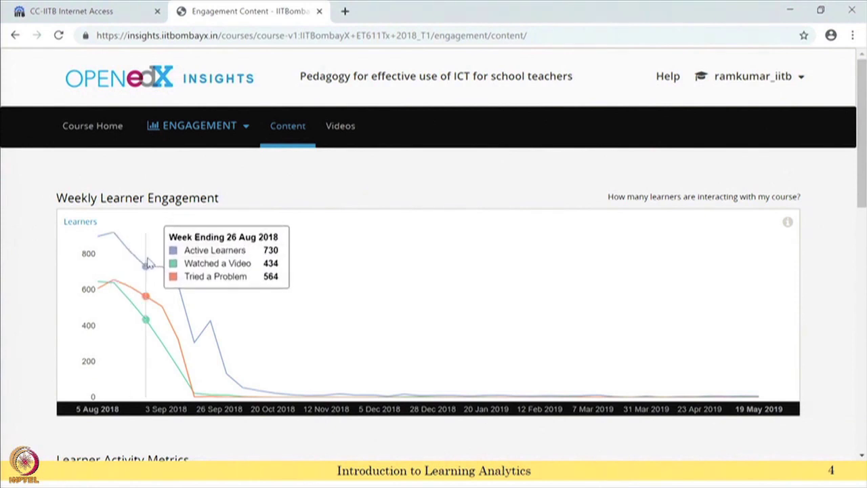
mouse_move(150, 265)
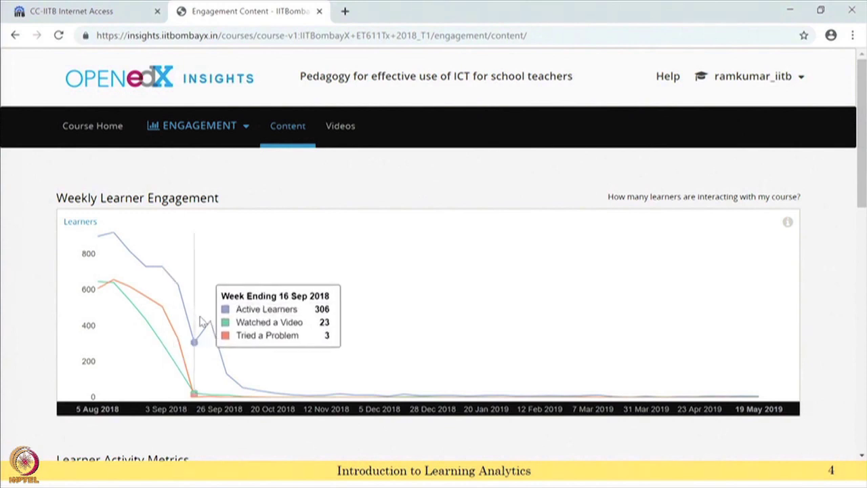
mouse_move(224, 330)
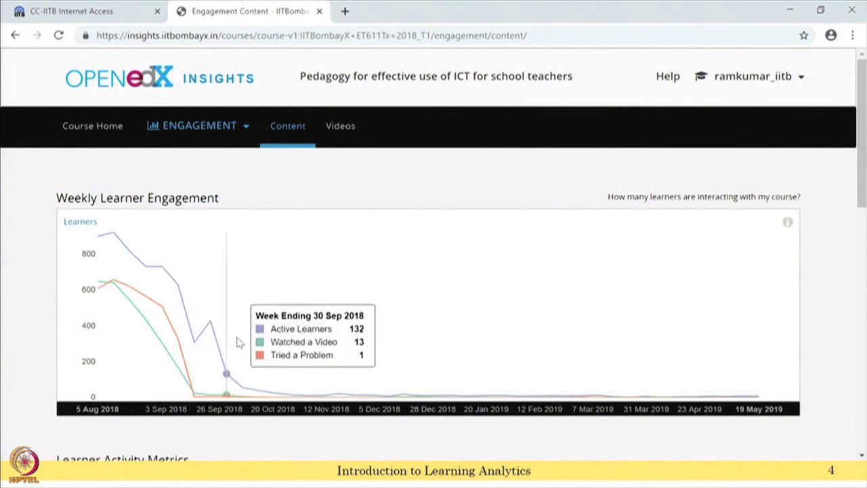
mouse_move(330, 358)
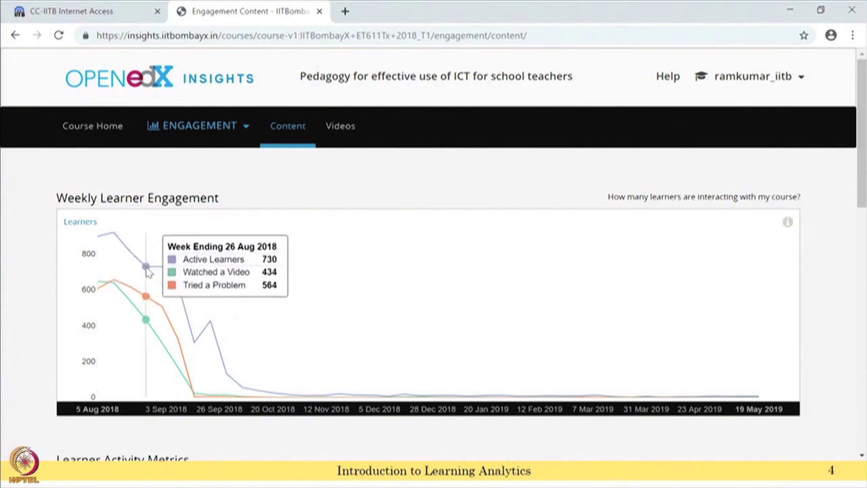
mouse_move(124, 285)
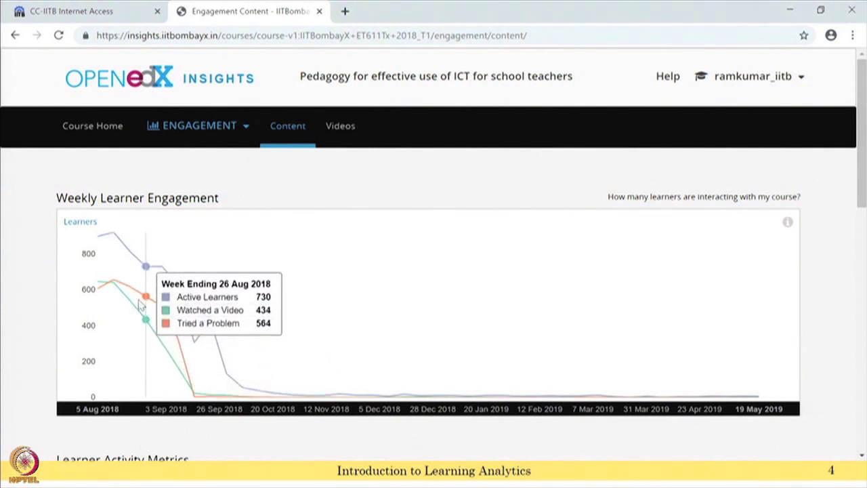
click(343, 127)
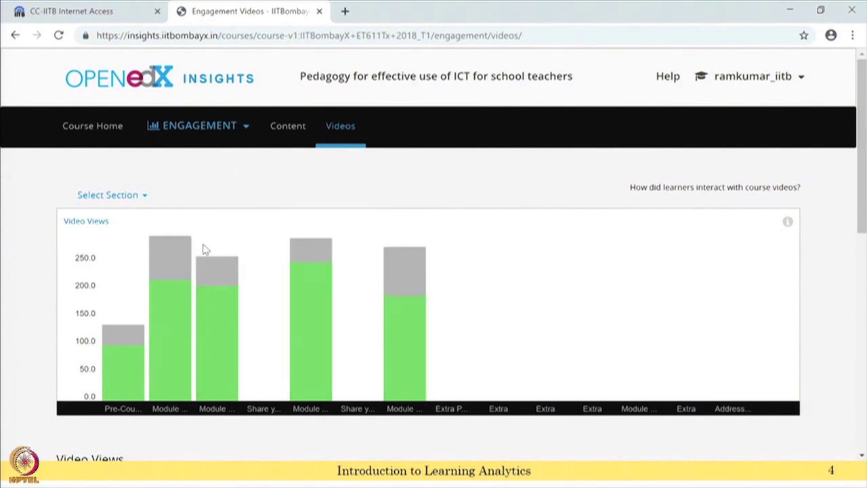
Step: Read Module 1's 218.2 complete and 79.2 incomplete views, then open the report-area list
mouse_move(174, 314)
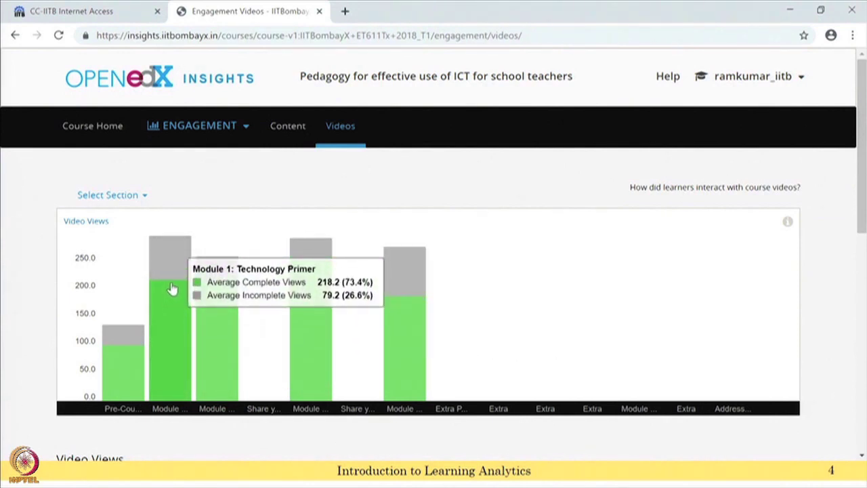
click(185, 131)
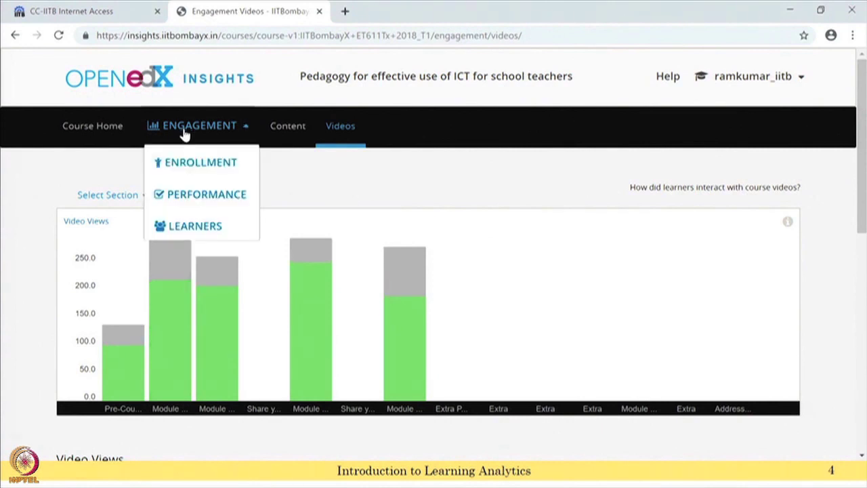
Step: View graded assignment weights and ungraded problem submissions per module, then pick the Learners report
click(186, 197)
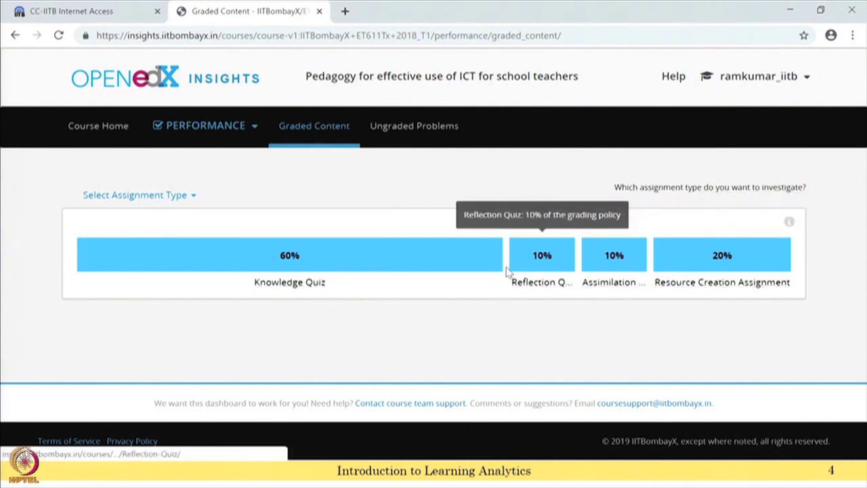
click(414, 132)
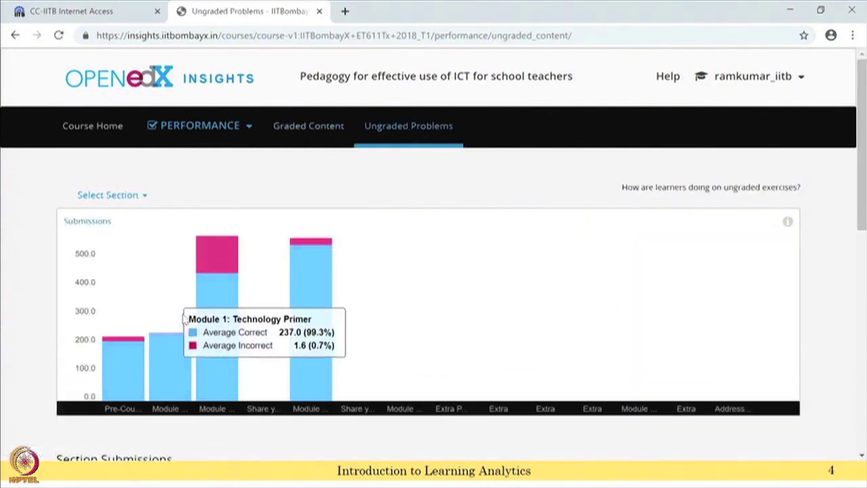
mouse_move(210, 313)
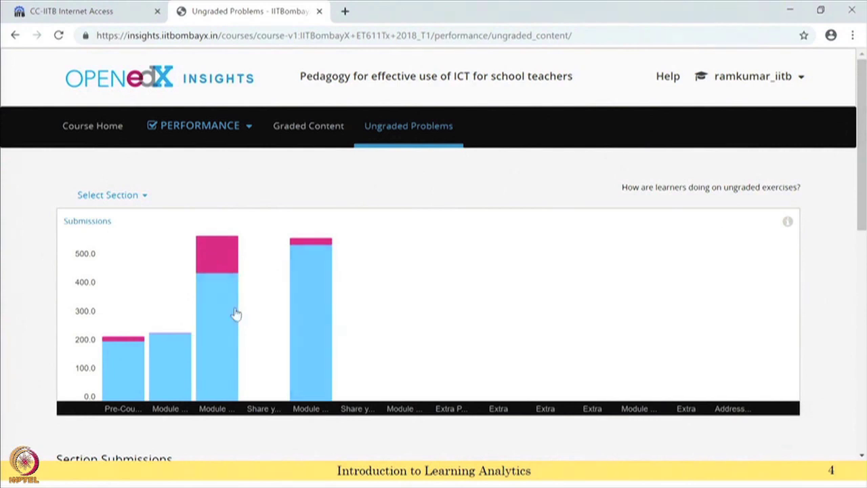
click(215, 140)
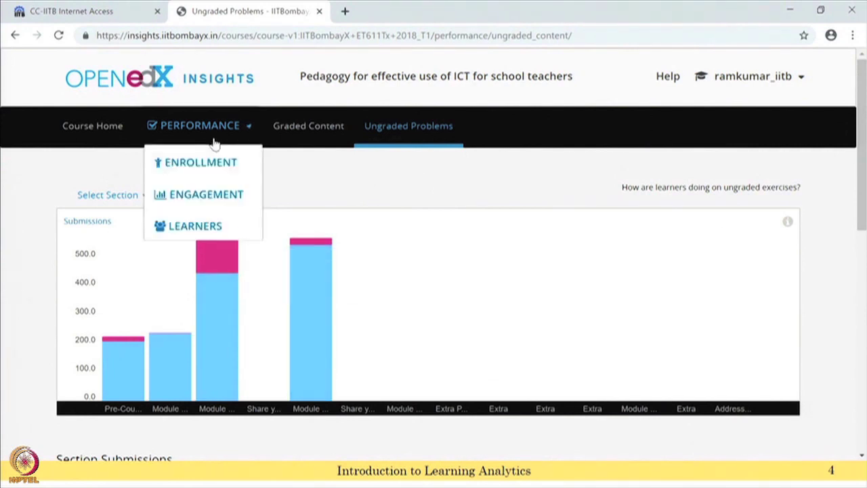
click(208, 227)
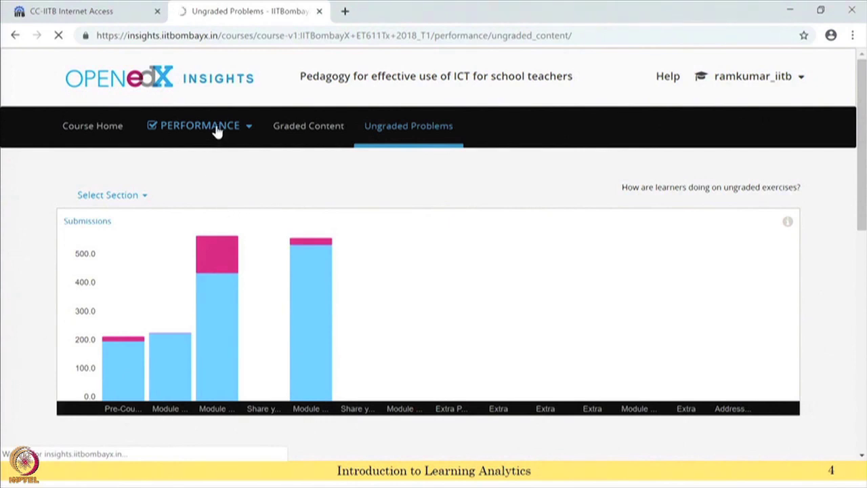
Step: Go back to Course Home and scroll through the Enrollment, Engagement, Performance and Learners questions
click(108, 131)
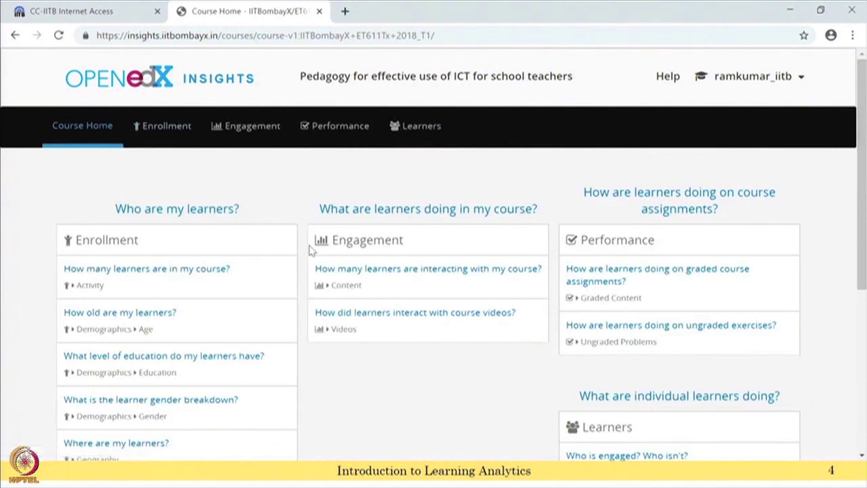
scroll(396, 260, down, 2)
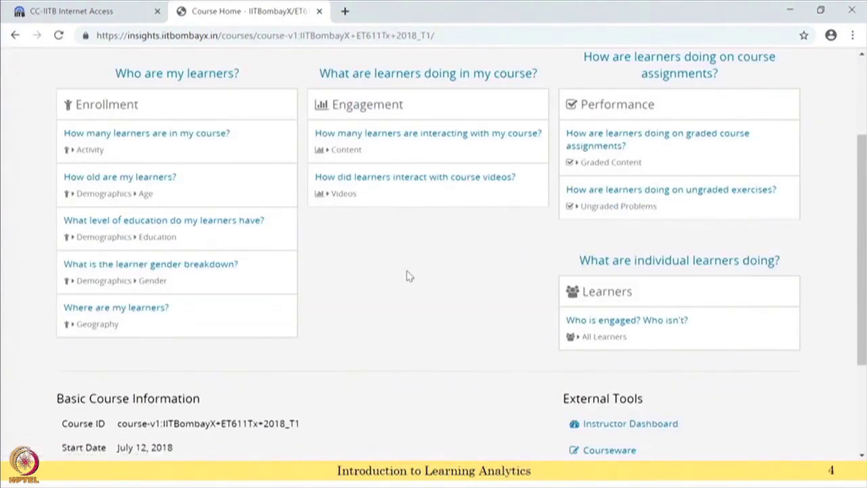
scroll(416, 272, up, 2)
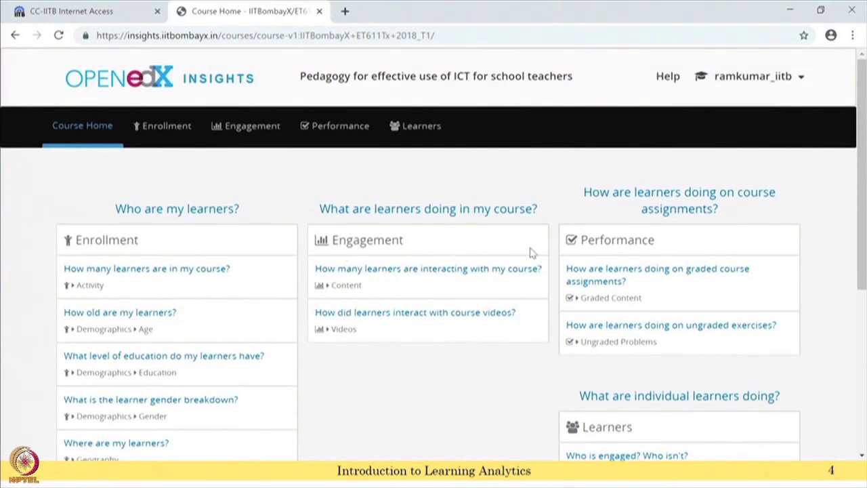
scroll(565, 306, down, 2)
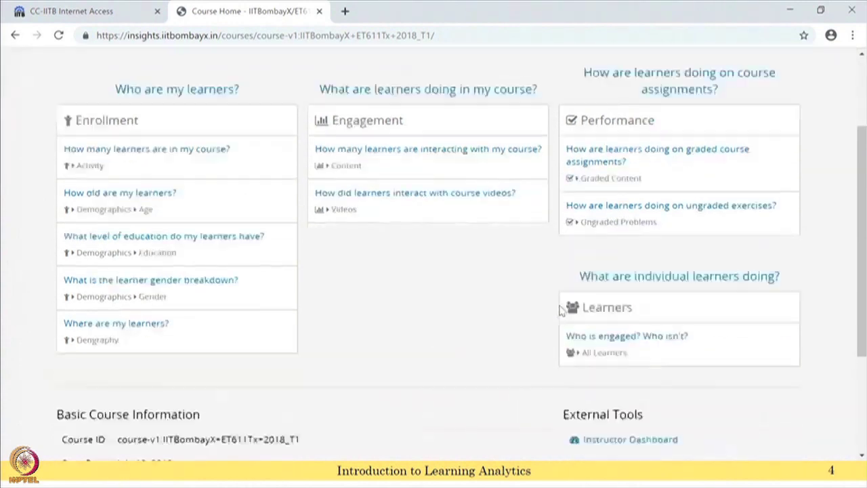
scroll(488, 309, up, 2)
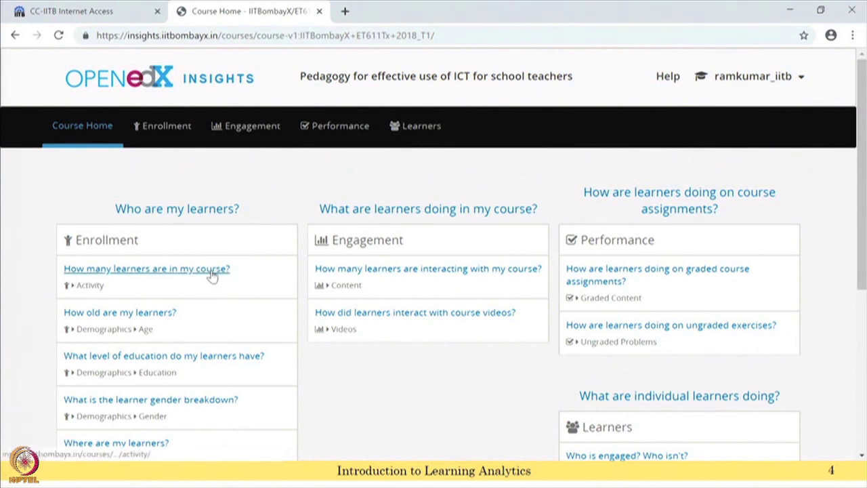
scroll(231, 286, down, 1)
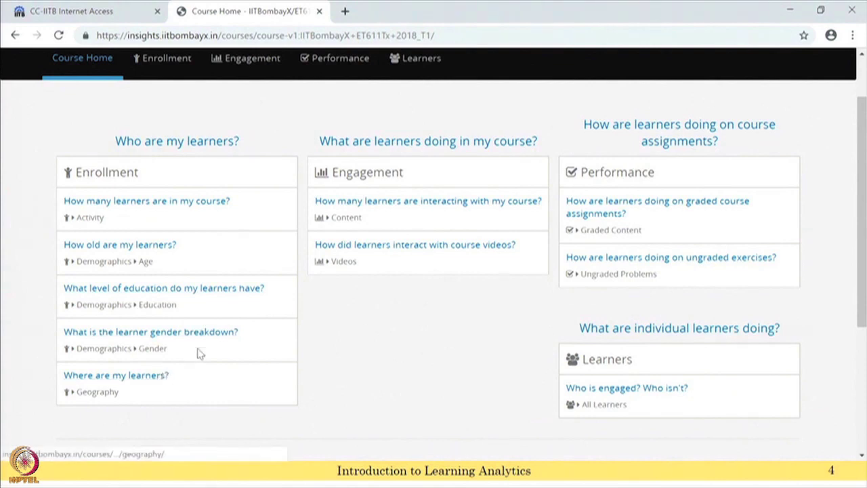
scroll(337, 308, up, 1)
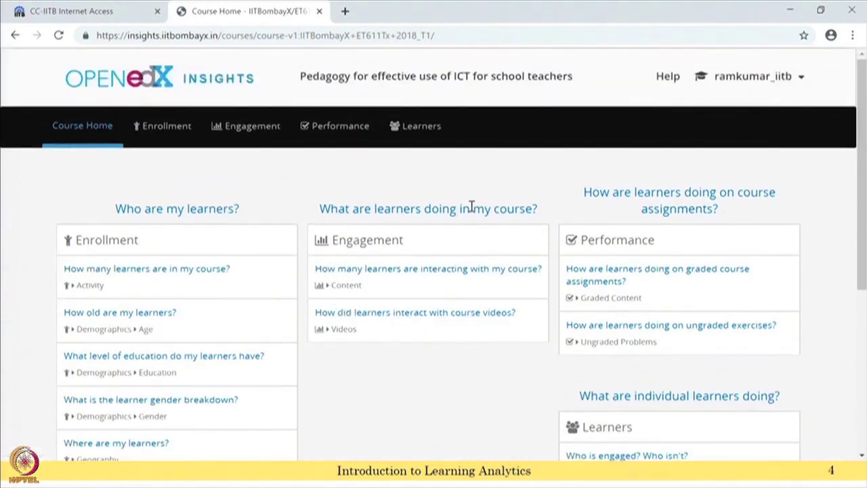